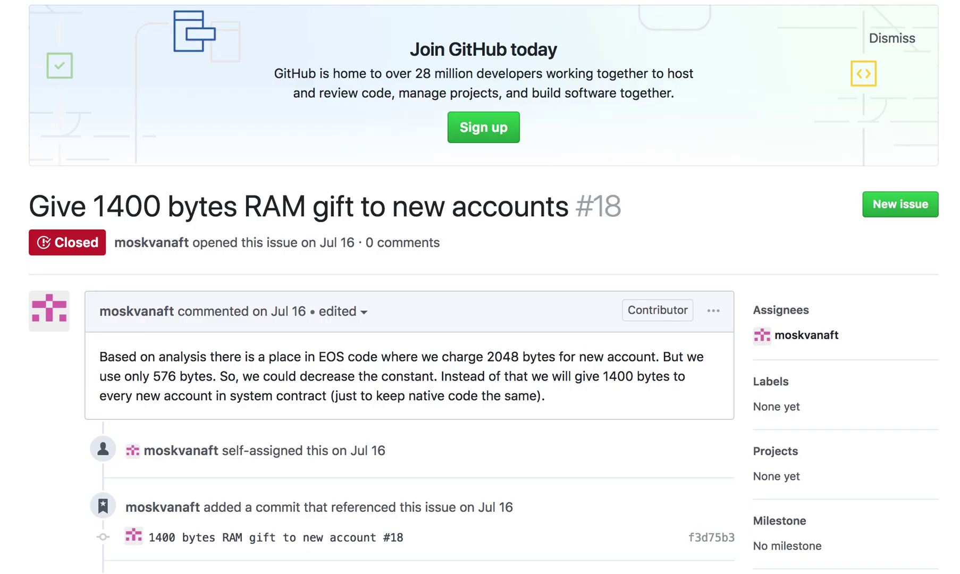
- Highlight the GitHub issue title for emphasis
{"action": "scroll", "coordinate": [447, 321], "scroll_direction": "up", "scroll_amount": 2}
{"action": "scroll", "coordinate": [448, 321], "scroll_direction": "down", "scroll_amount": 3}
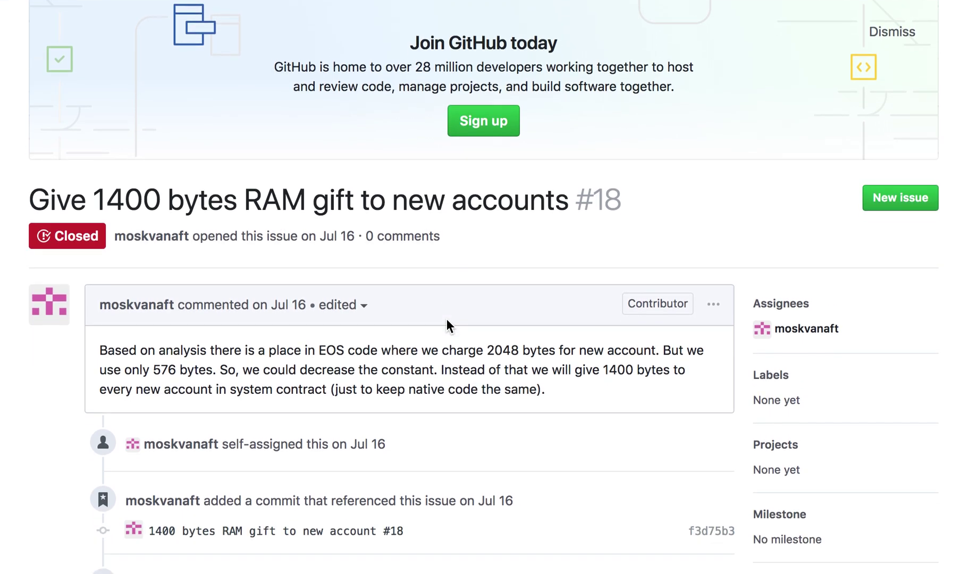
{"action": "scroll", "coordinate": [325, 260], "scroll_direction": "up", "scroll_amount": 3}
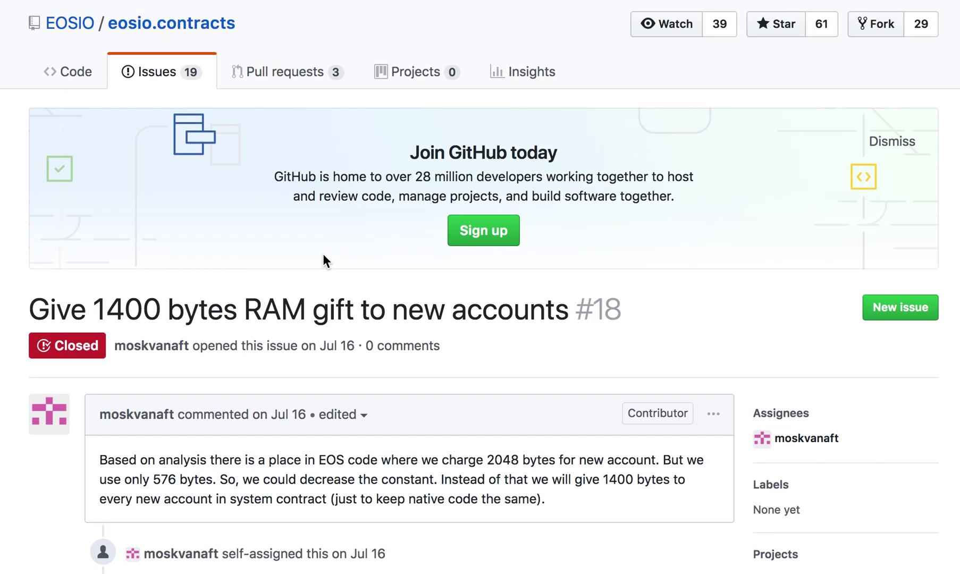
{"action": "left_click_drag", "start_coordinate": [31, 314], "coordinate": [503, 319]}
{"action": "left_click", "coordinate": [544, 314]}
{"action": "scroll", "coordinate": [401, 345], "scroll_direction": "down", "scroll_amount": 3}
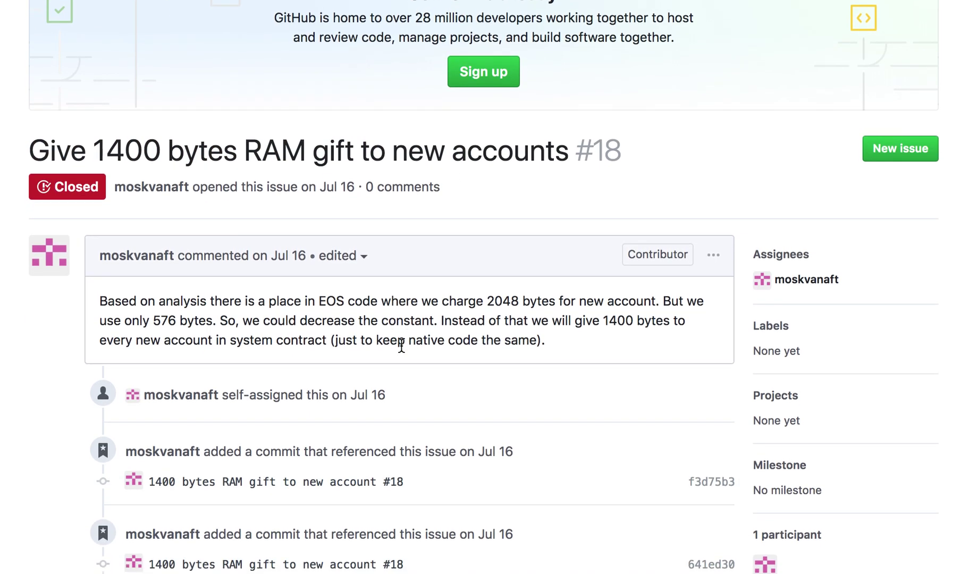
{"action": "scroll", "coordinate": [401, 344], "scroll_direction": "up", "scroll_amount": 2}
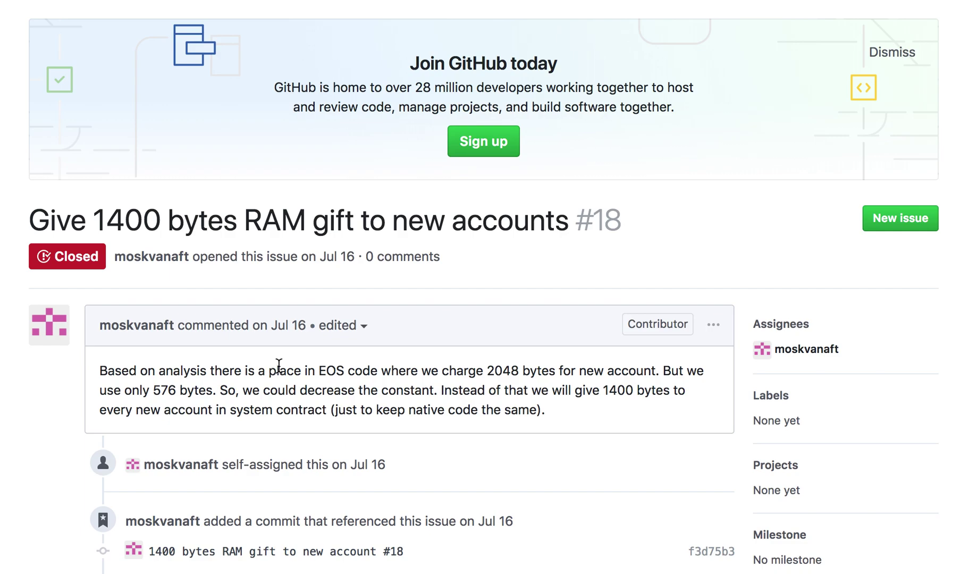
- Highlight the 2048 bytes charged per new account and the 576 bytes actually used
{"action": "left_click_drag", "start_coordinate": [487, 372], "coordinate": [654, 367]}
{"action": "left_click", "coordinate": [458, 392]}
{"action": "left_click_drag", "start_coordinate": [487, 372], "coordinate": [657, 372]}
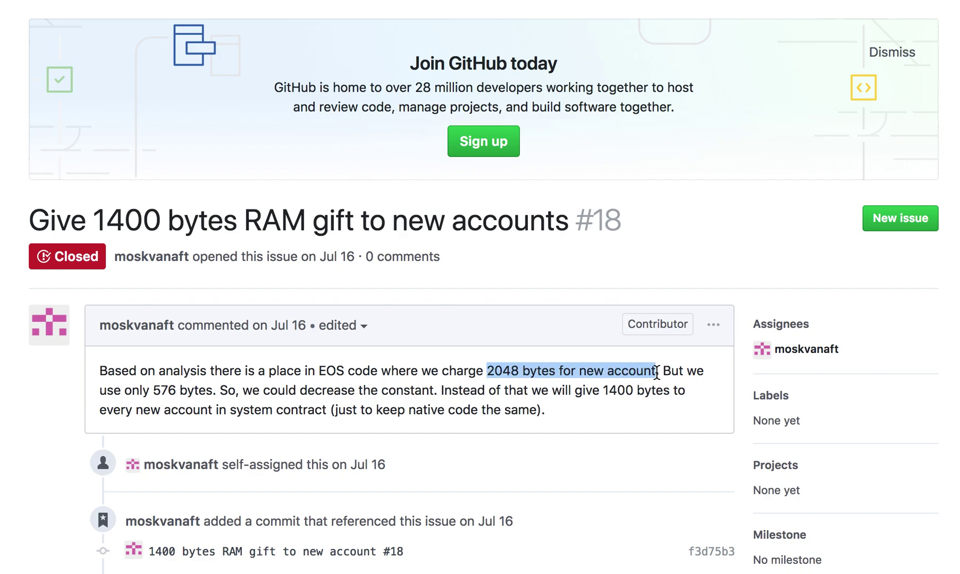
{"action": "left_click", "coordinate": [658, 371]}
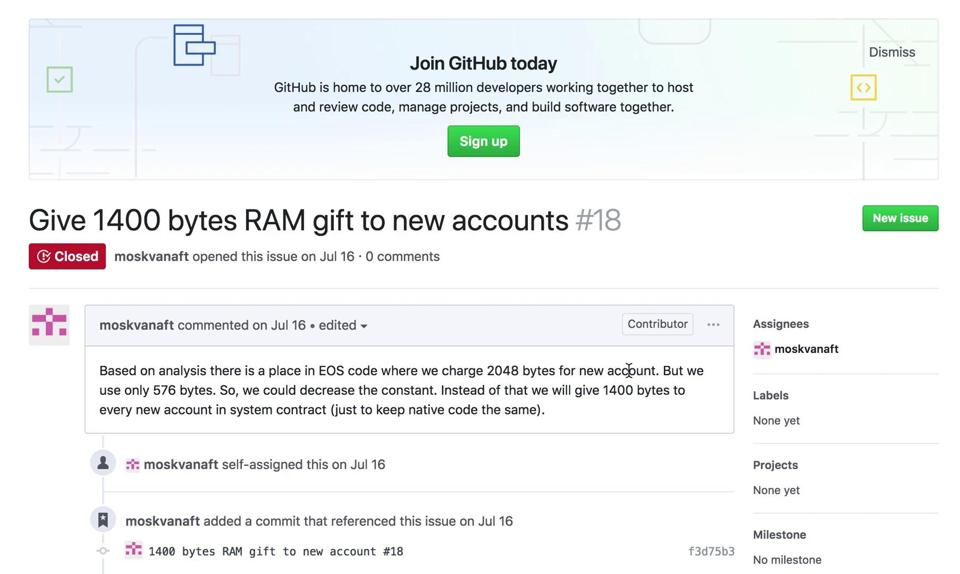
{"action": "left_click_drag", "start_coordinate": [150, 392], "coordinate": [213, 395]}
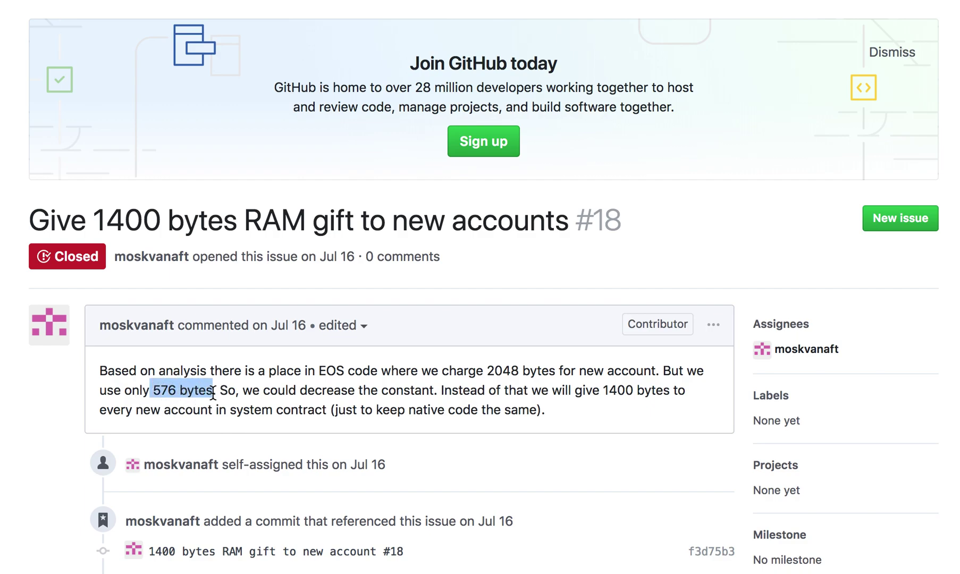
{"action": "left_click", "coordinate": [554, 393]}
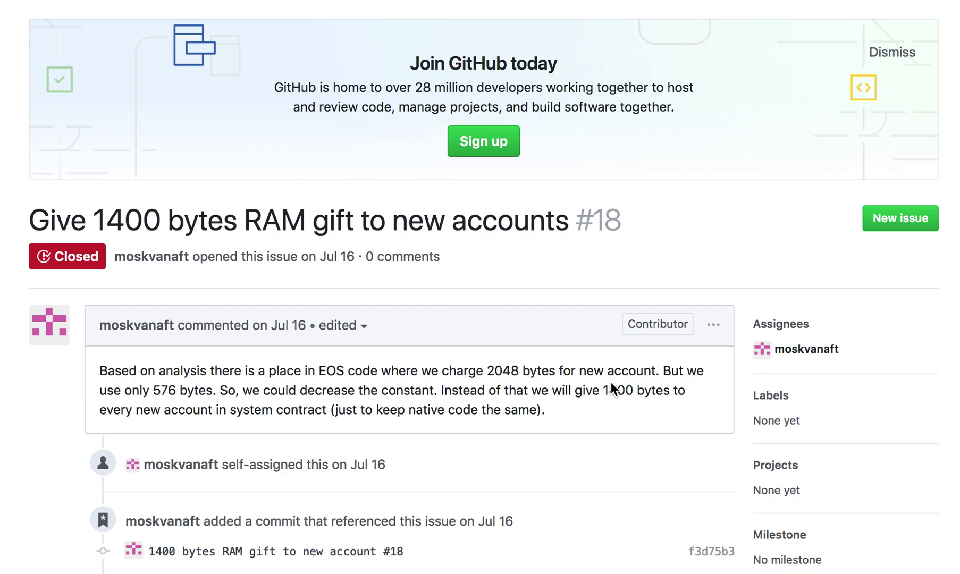
- Highlight the 1400-byte gift, then revisit the 576, 2048 and 1400 figures
{"action": "left_click_drag", "start_coordinate": [601, 391], "coordinate": [668, 391]}
{"action": "left_click", "coordinate": [574, 423]}
{"action": "left_click_drag", "start_coordinate": [605, 391], "coordinate": [668, 393]}
{"action": "left_click", "coordinate": [677, 396]}
{"action": "left_click_drag", "start_coordinate": [150, 390], "coordinate": [176, 389]}
{"action": "left_click", "coordinate": [239, 385]}
{"action": "double_click", "coordinate": [512, 370]}
{"action": "left_click", "coordinate": [579, 388]}
{"action": "double_click", "coordinate": [617, 390]}
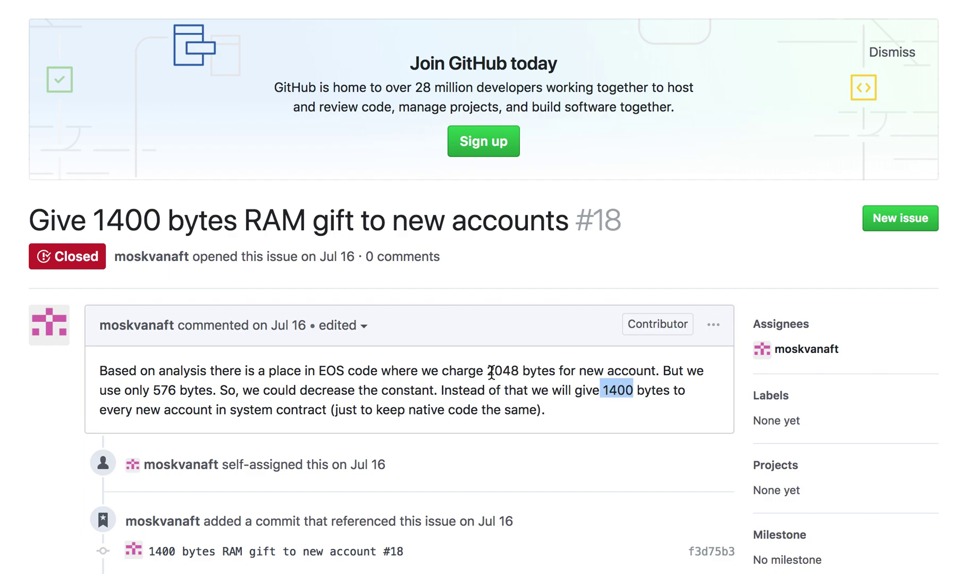
{"action": "left_click_drag", "start_coordinate": [490, 370], "coordinate": [525, 370]}
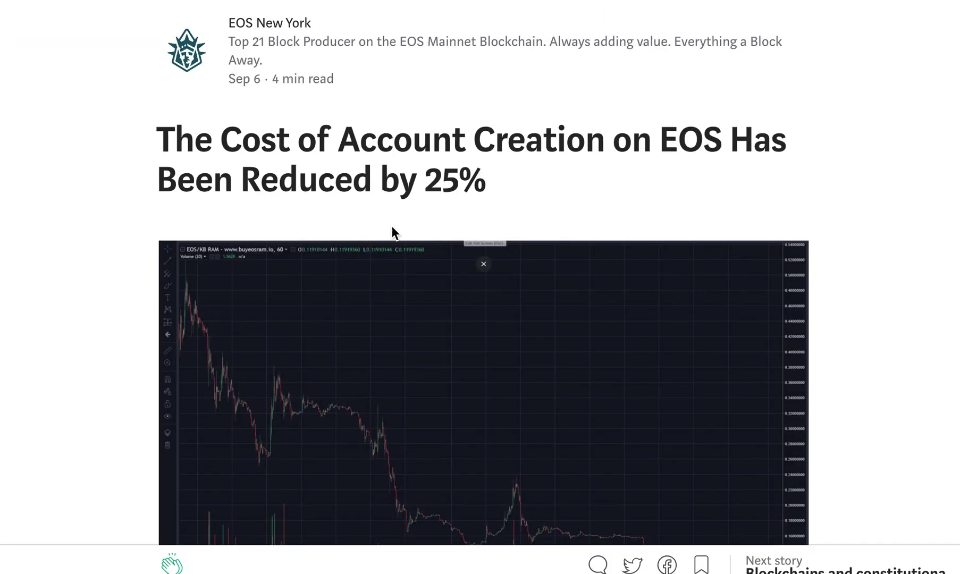
- Highlight the article's title
{"action": "scroll", "coordinate": [392, 226], "scroll_direction": "up", "scroll_amount": 2}
{"action": "scroll", "coordinate": [392, 226], "scroll_direction": "down", "scroll_amount": 2}
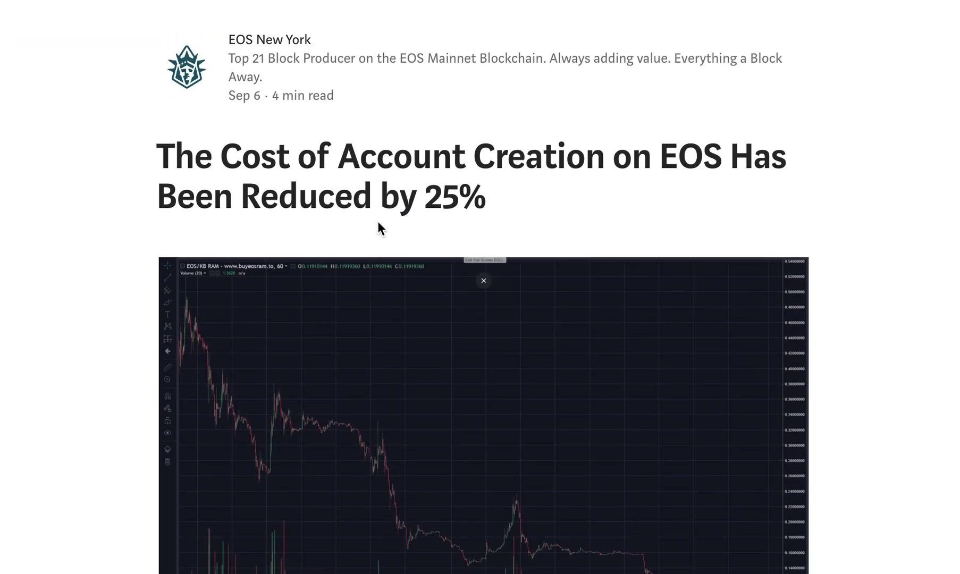
{"action": "scroll", "coordinate": [313, 171], "scroll_direction": "down", "scroll_amount": 1}
{"action": "left_click_drag", "start_coordinate": [157, 130], "coordinate": [495, 159]}
{"action": "left_click", "coordinate": [532, 164]}
{"action": "scroll", "coordinate": [520, 163], "scroll_direction": "up", "scroll_amount": 1}
{"action": "scroll", "coordinate": [520, 163], "scroll_direction": "down", "scroll_amount": 9}
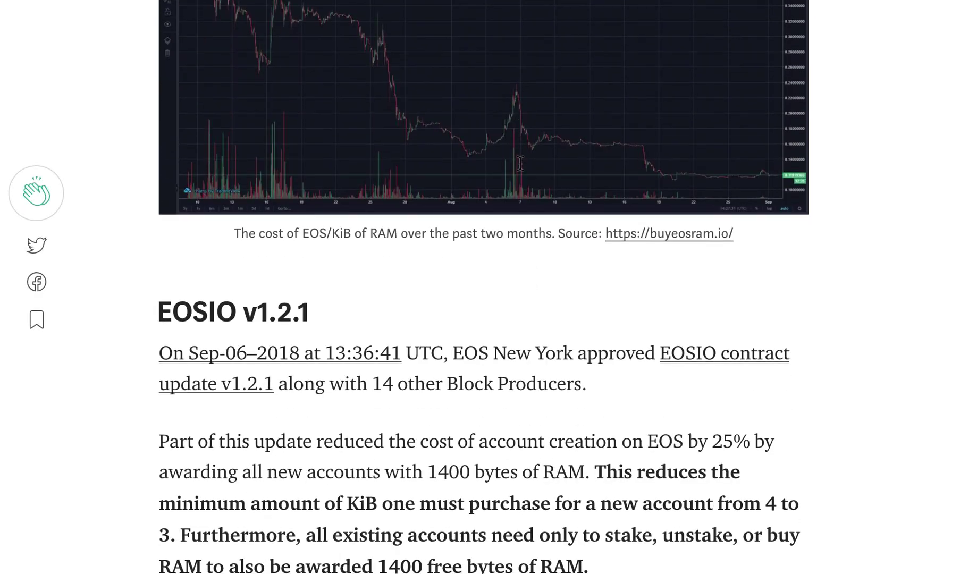
{"action": "scroll", "coordinate": [520, 163], "scroll_direction": "down", "scroll_amount": 4}
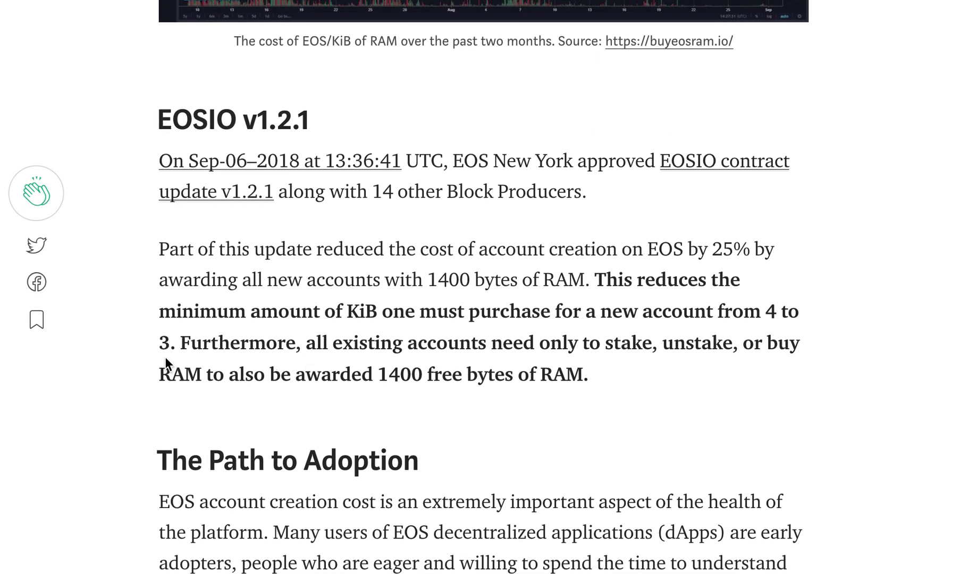
{"action": "scroll", "coordinate": [267, 343], "scroll_direction": "down", "scroll_amount": 3}
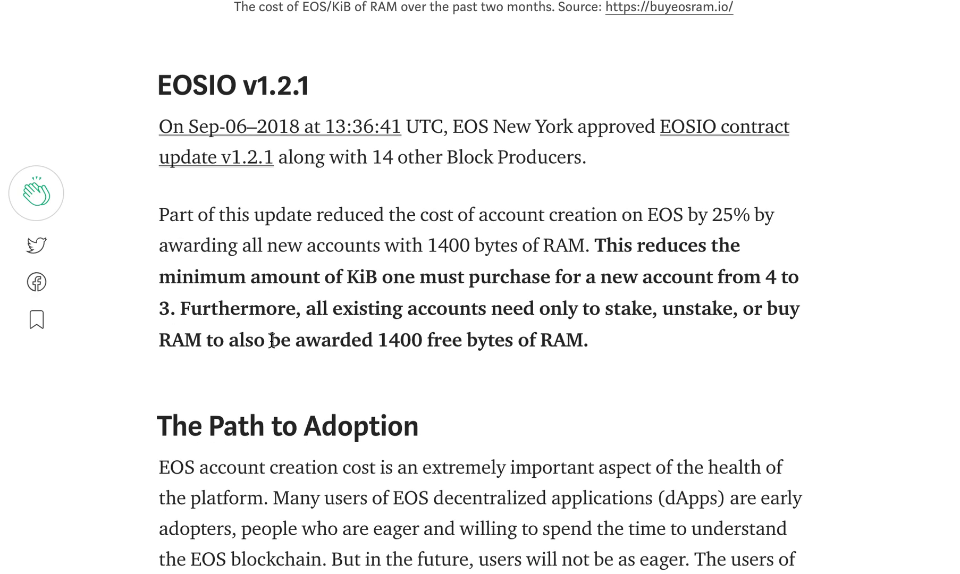
- Highlight the 1400 bytes of RAM and the minimum dropping from 4 KiB to 3 KiB
{"action": "left_click_drag", "start_coordinate": [374, 296], "coordinate": [425, 295]}
{"action": "left_click", "coordinate": [571, 287]}
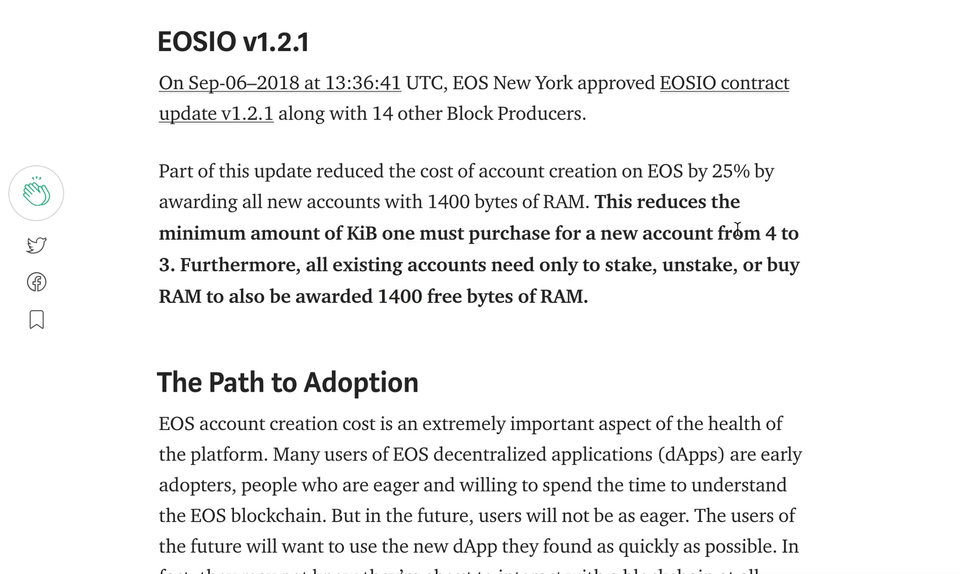
{"action": "double_click", "coordinate": [768, 238]}
{"action": "left_click", "coordinate": [751, 239]}
{"action": "left_click", "coordinate": [157, 261]}
{"action": "double_click", "coordinate": [161, 264]}
{"action": "left_click", "coordinate": [213, 259]}
- Scroll the MyEOSKit stake form to the STAKE button and bring the eos-voter wallet into view
{"action": "scroll", "coordinate": [213, 260], "scroll_direction": "down", "scroll_amount": 2}
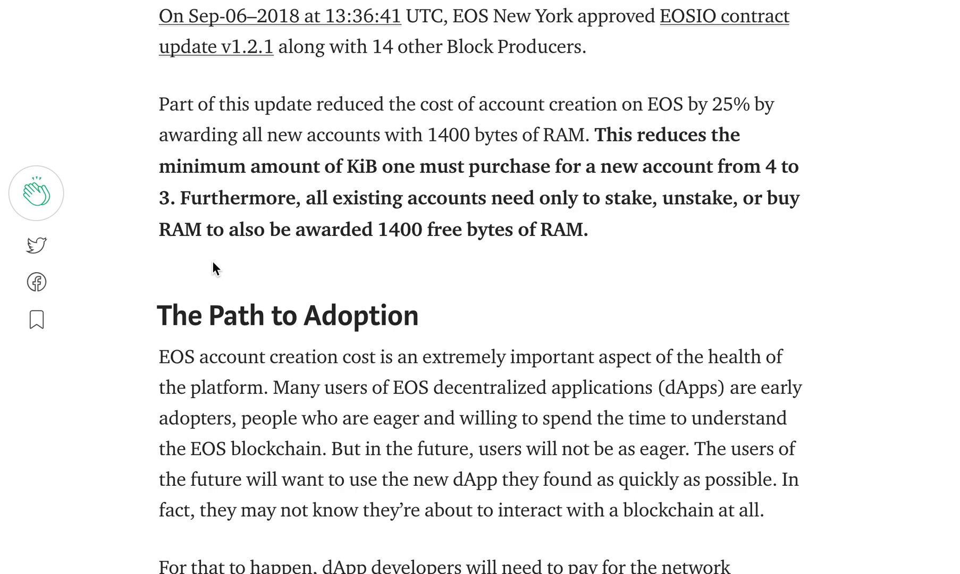
{"action": "scroll", "coordinate": [213, 261], "scroll_direction": "up", "scroll_amount": 2}
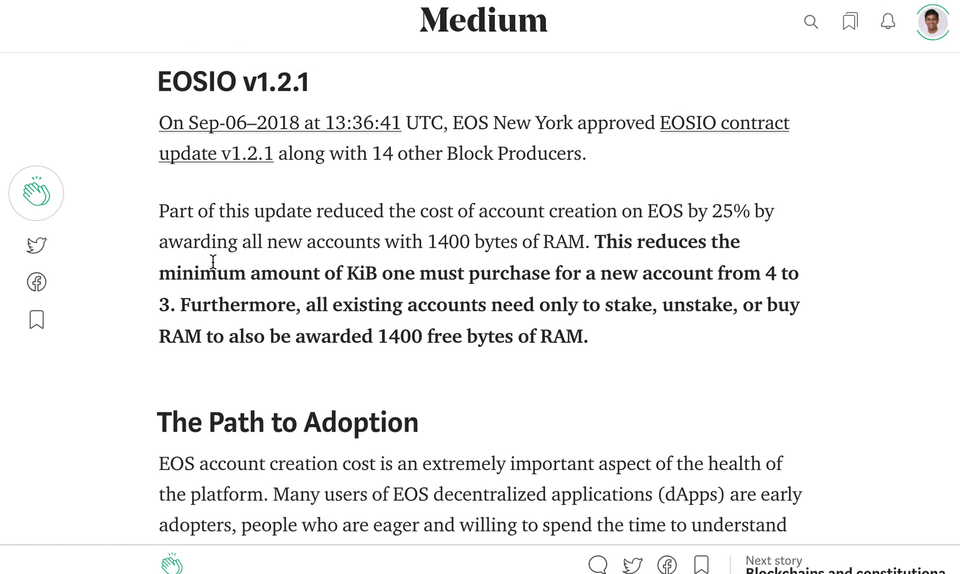
{"action": "scroll", "coordinate": [213, 261], "scroll_direction": "up", "scroll_amount": 8}
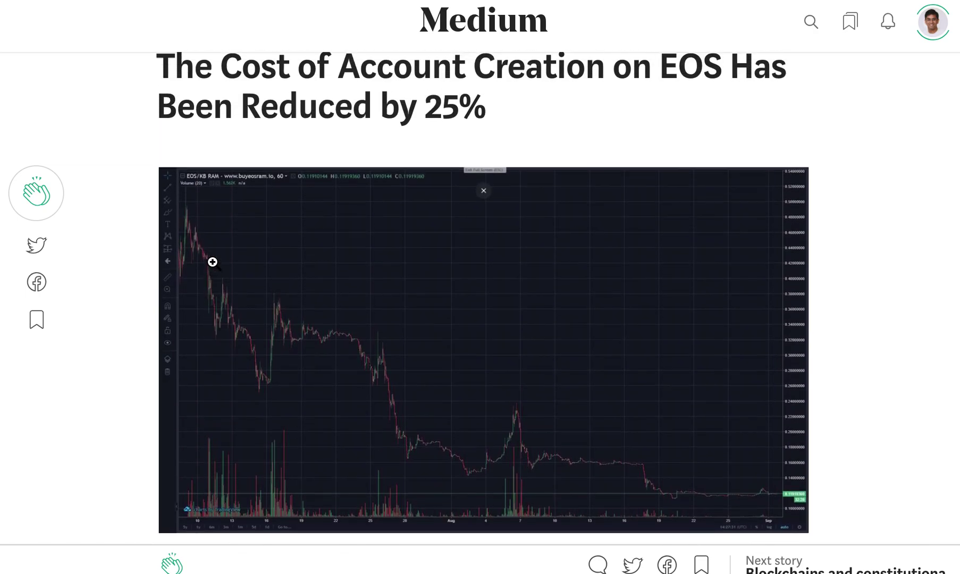
{"action": "scroll", "coordinate": [257, 214], "scroll_direction": "down", "scroll_amount": 2}
{"action": "scroll", "coordinate": [258, 214], "scroll_direction": "up", "scroll_amount": 2}
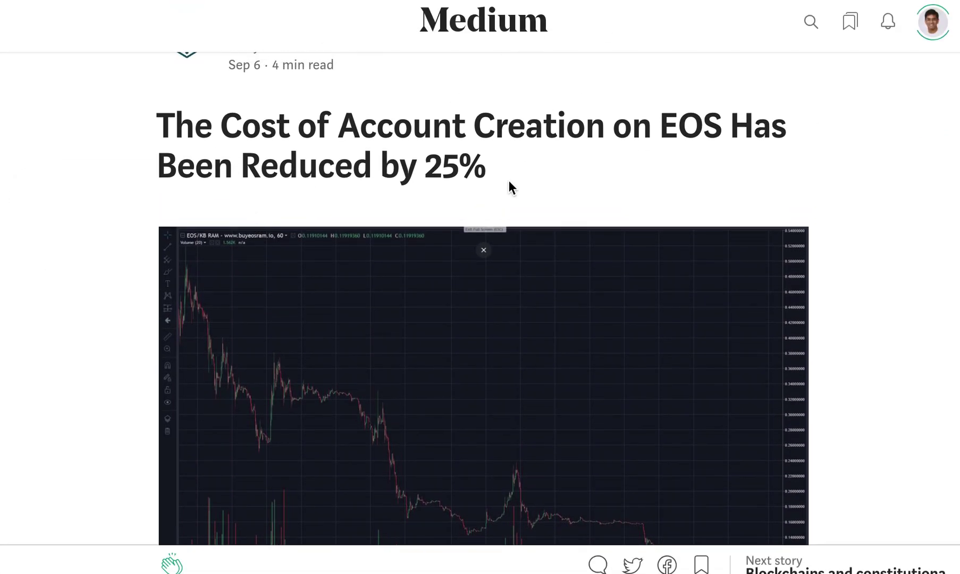
{"action": "scroll", "coordinate": [508, 180], "scroll_direction": "down", "scroll_amount": 1}
{"action": "scroll", "coordinate": [509, 180], "scroll_direction": "up", "scroll_amount": 2}
{"action": "scroll", "coordinate": [509, 180], "scroll_direction": "down", "scroll_amount": 1}
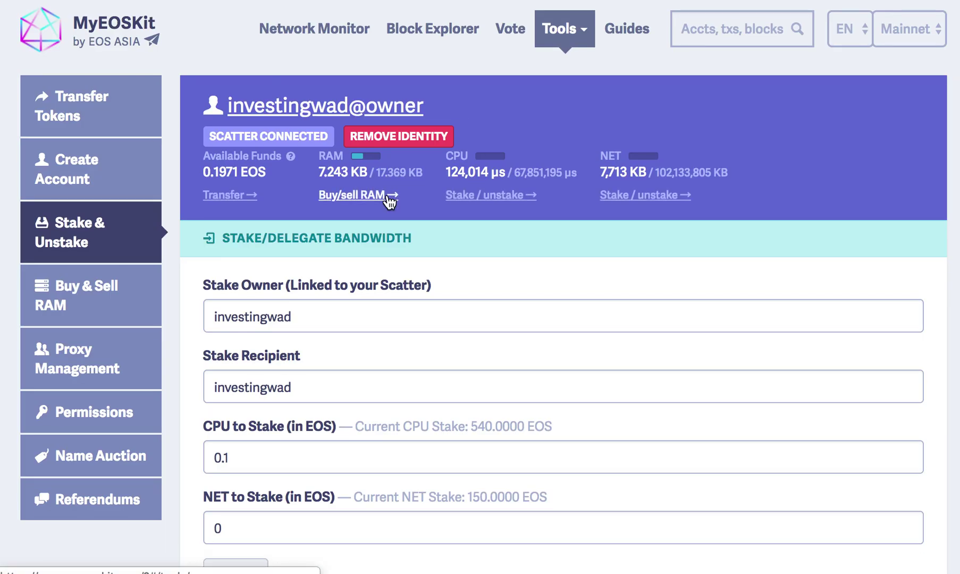
{"action": "scroll", "coordinate": [390, 200], "scroll_direction": "down", "scroll_amount": 3}
{"action": "scroll", "coordinate": [390, 200], "scroll_direction": "up", "scroll_amount": 3}
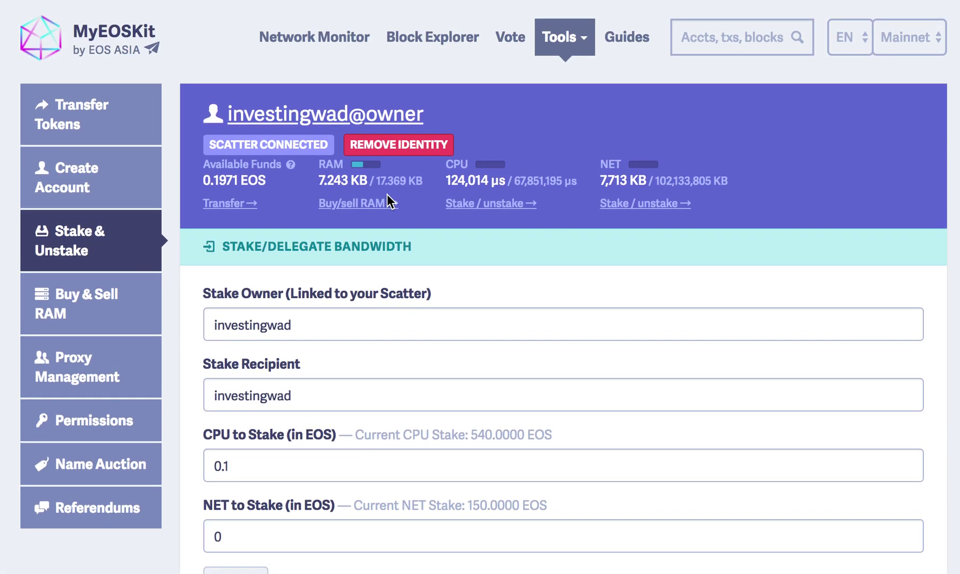
{"action": "scroll", "coordinate": [261, 282], "scroll_direction": "down", "scroll_amount": 3}
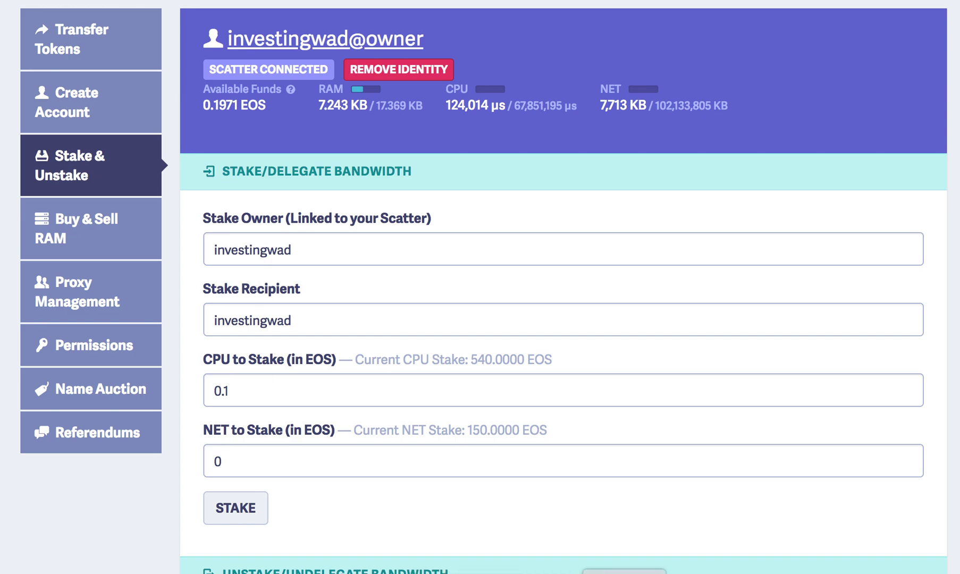
{"action": "key", "text": "super+Tab"}
{"action": "left_click_drag", "start_coordinate": [66, 200], "coordinate": [510, 53]}
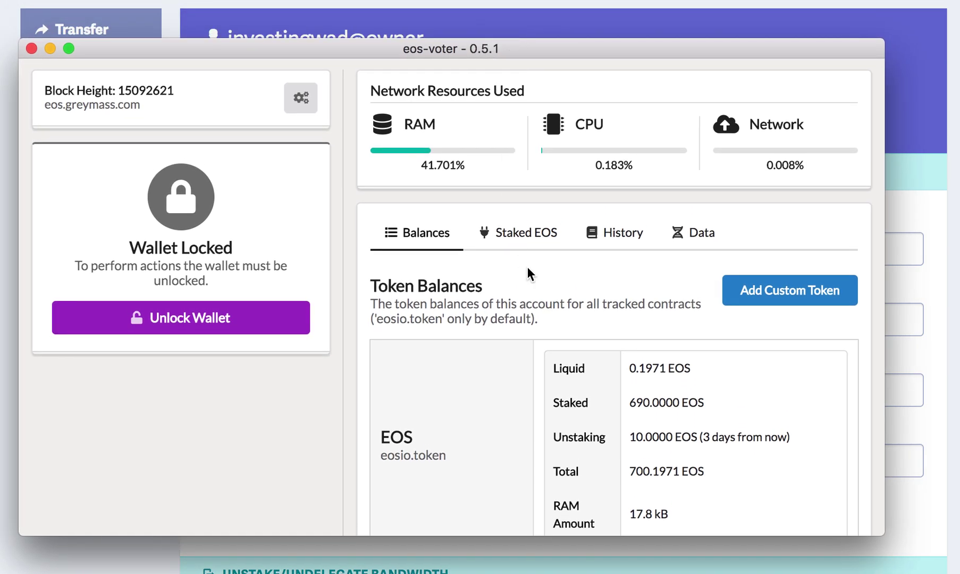
- Return to the MyEOSKit stake form and select the 0.1 EOS CPU to Stake field
{"action": "left_click", "coordinate": [168, 25]}
{"action": "scroll", "coordinate": [274, 324], "scroll_direction": "down", "scroll_amount": 1}
{"action": "left_click", "coordinate": [229, 355]}
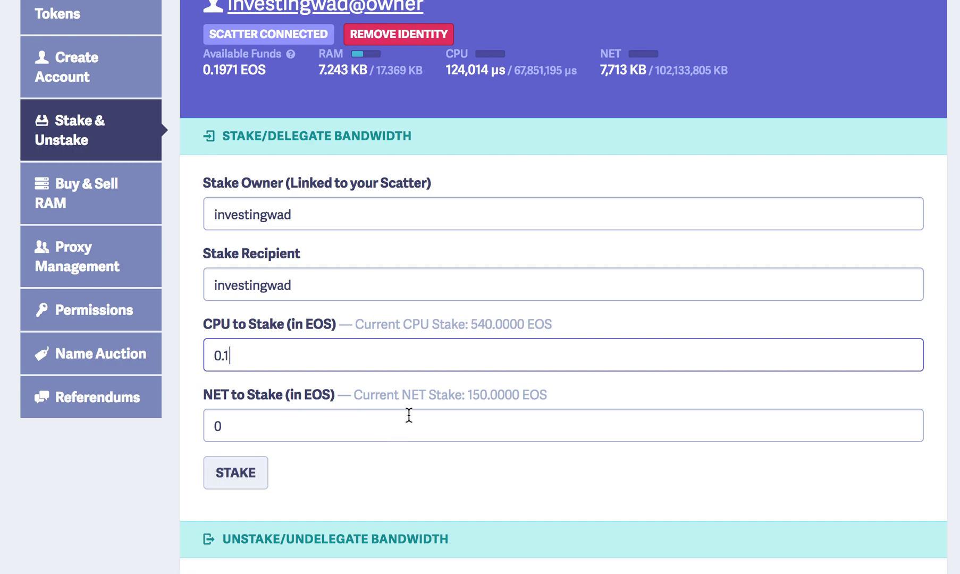
{"action": "scroll", "coordinate": [410, 413], "scroll_direction": "down", "scroll_amount": 2}
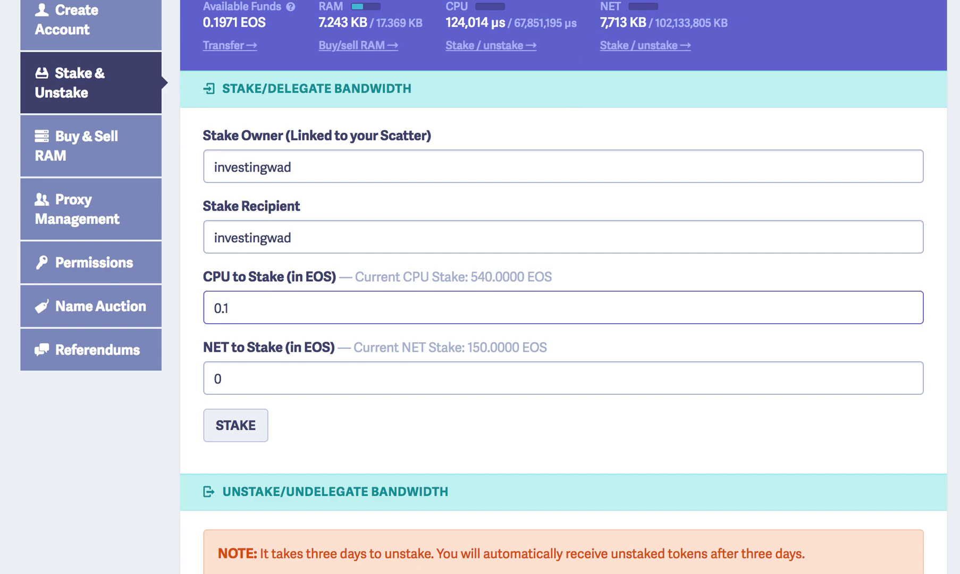
{"action": "scroll", "coordinate": [452, 279], "scroll_direction": "up", "scroll_amount": 2}
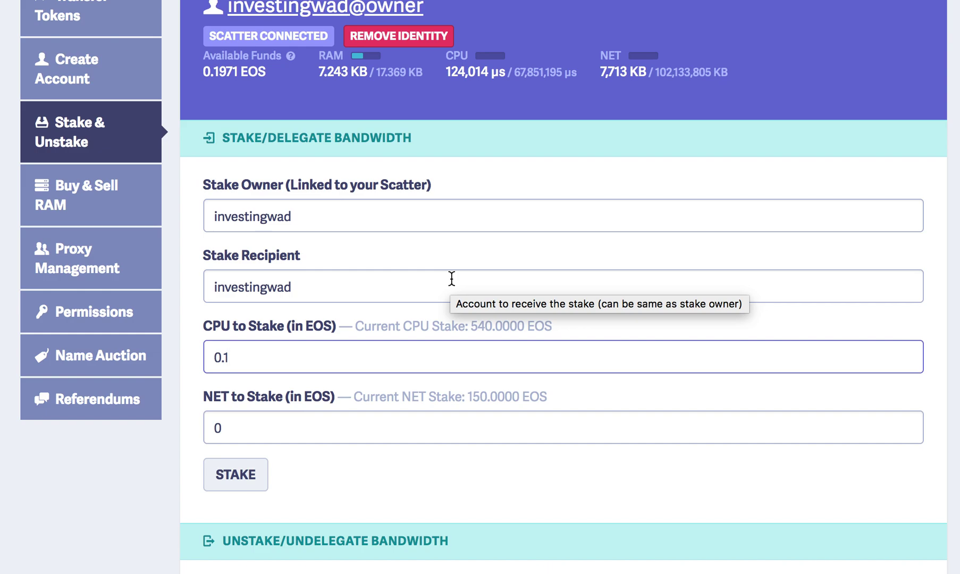
{"action": "scroll", "coordinate": [451, 279], "scroll_direction": "up", "scroll_amount": 1}
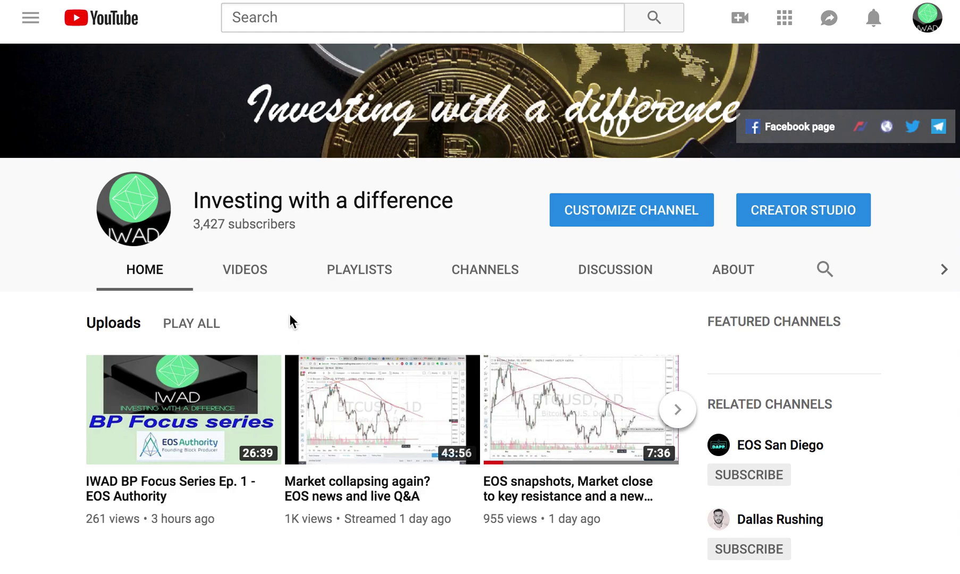
{"action": "scroll", "coordinate": [44, 430], "scroll_direction": "down", "scroll_amount": 3}
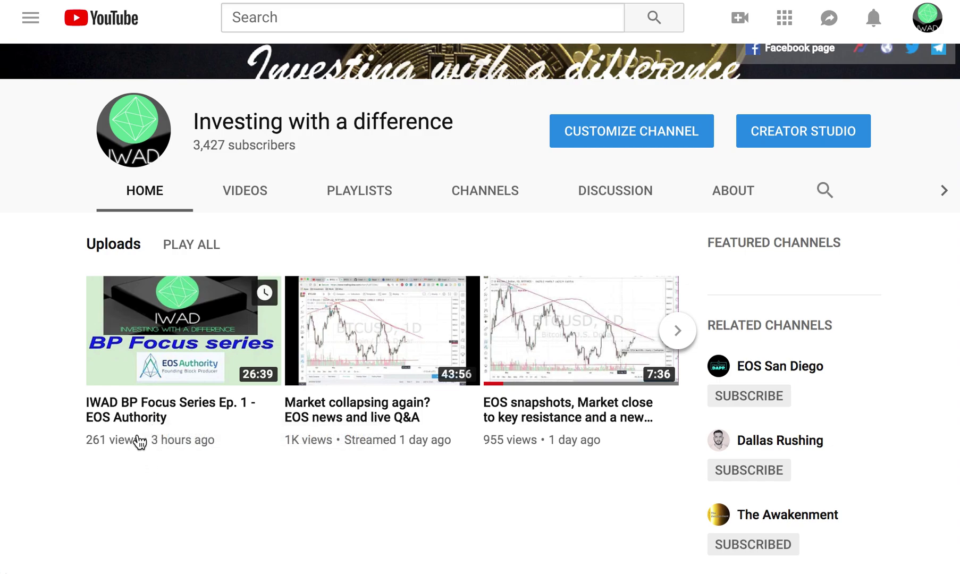
{"action": "scroll", "coordinate": [176, 489], "scroll_direction": "up", "scroll_amount": 3}
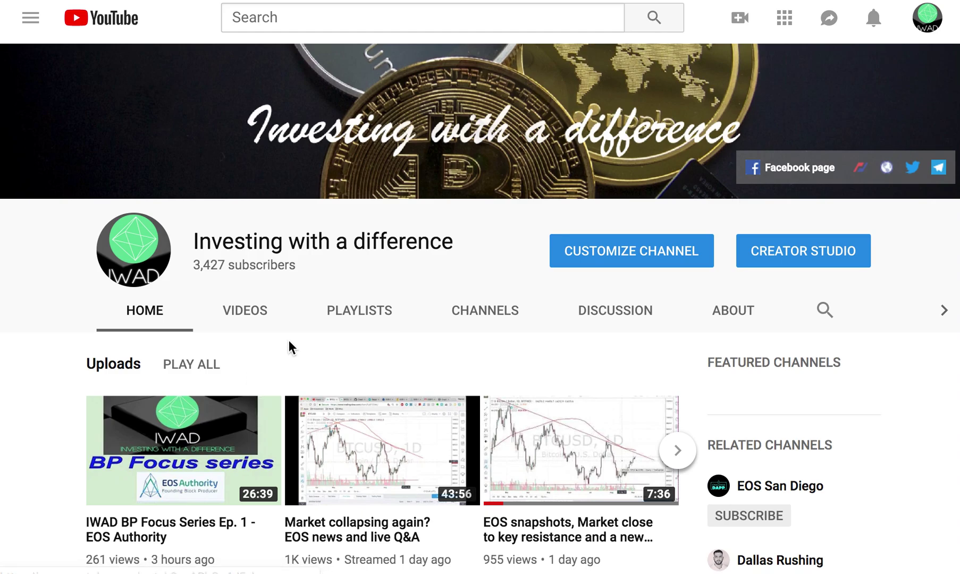